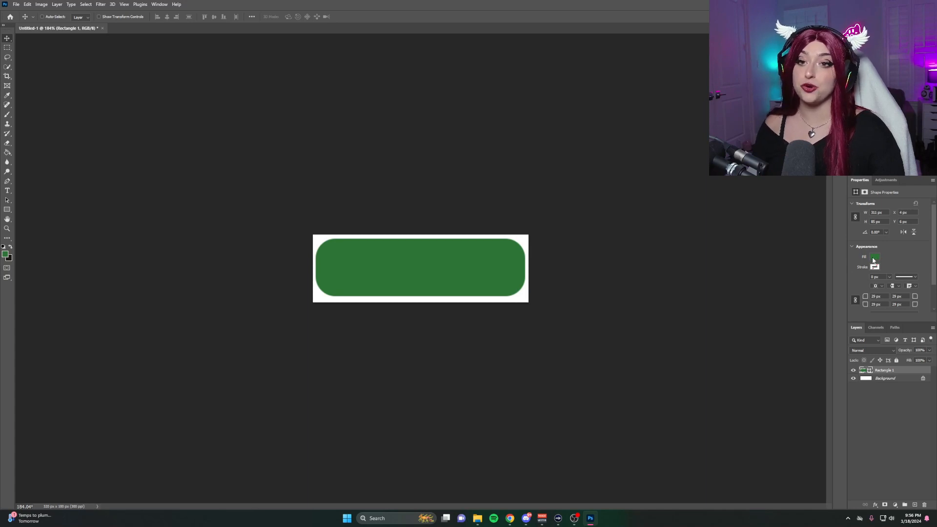
Apply a Gradient Overlay to the rounded rectangle layer, using a green gradient that is dark at the top and light at the bottom
double_click(907, 372)
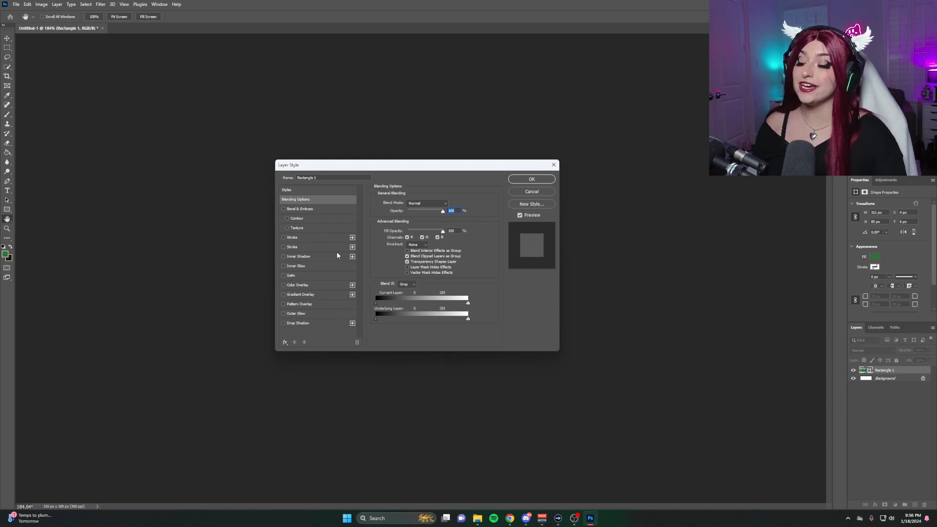
left_click(309, 296)
left_click(442, 219)
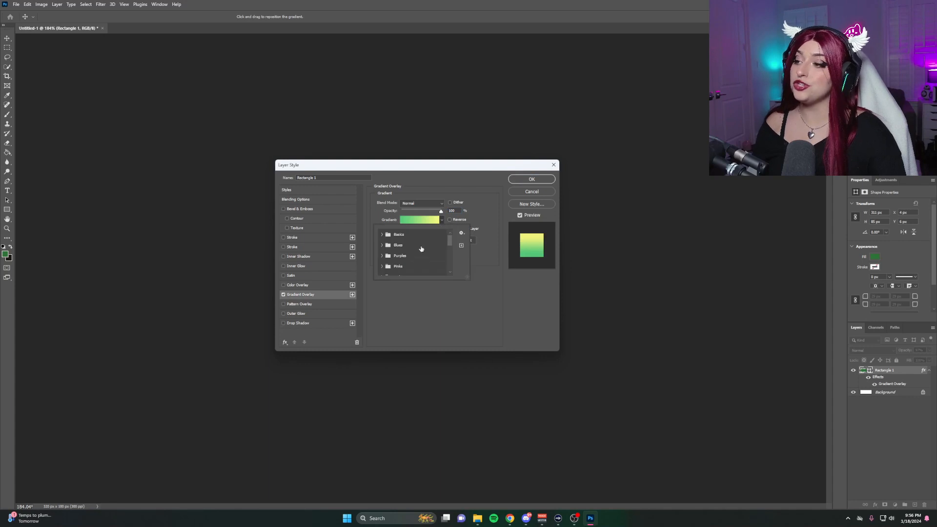
scroll(417, 253, "down", 6)
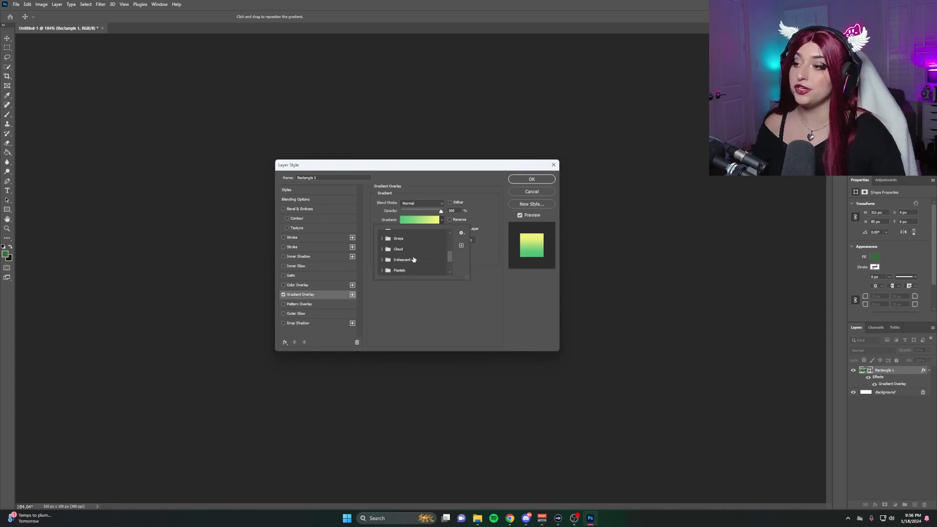
left_click(414, 260)
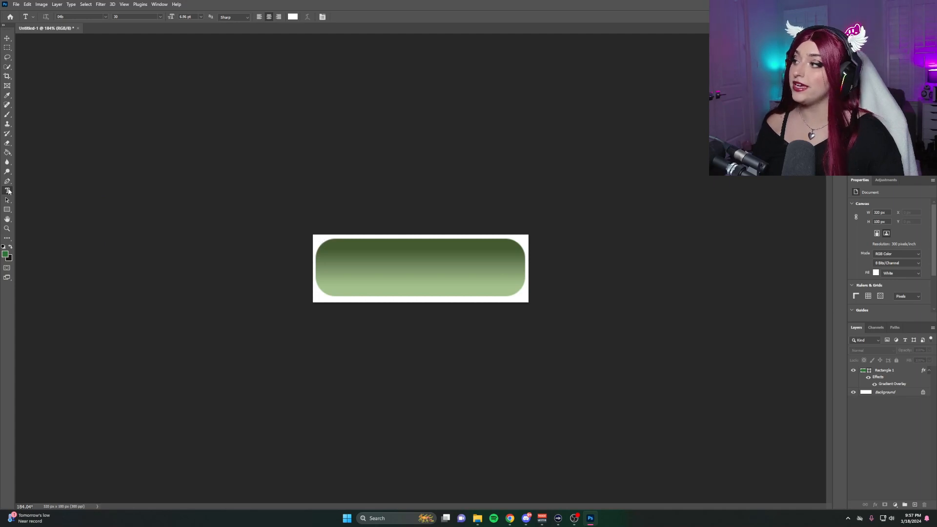
Add the white text "Rules" over the rounded rectangle in the 04b 30 font at 16 pt and position it centrally
left_click_drag(316, 239, 524, 296)
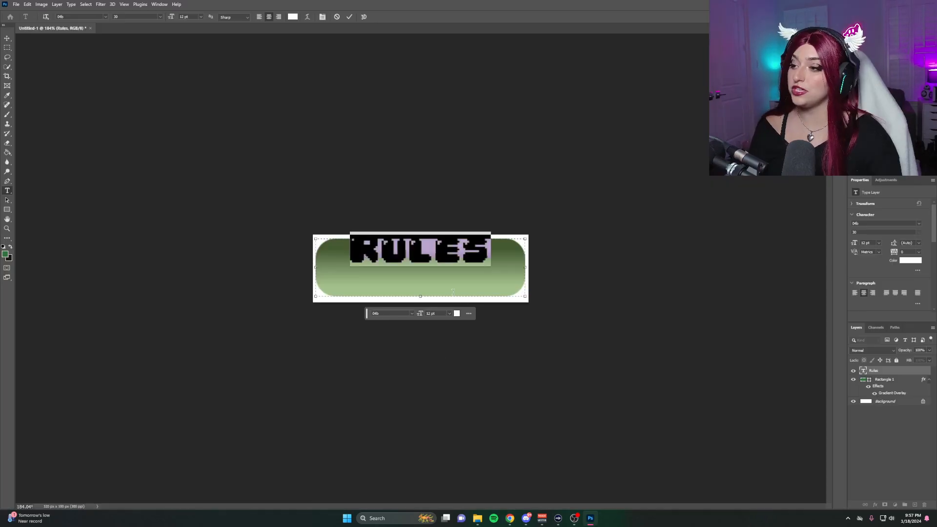
left_click(449, 314)
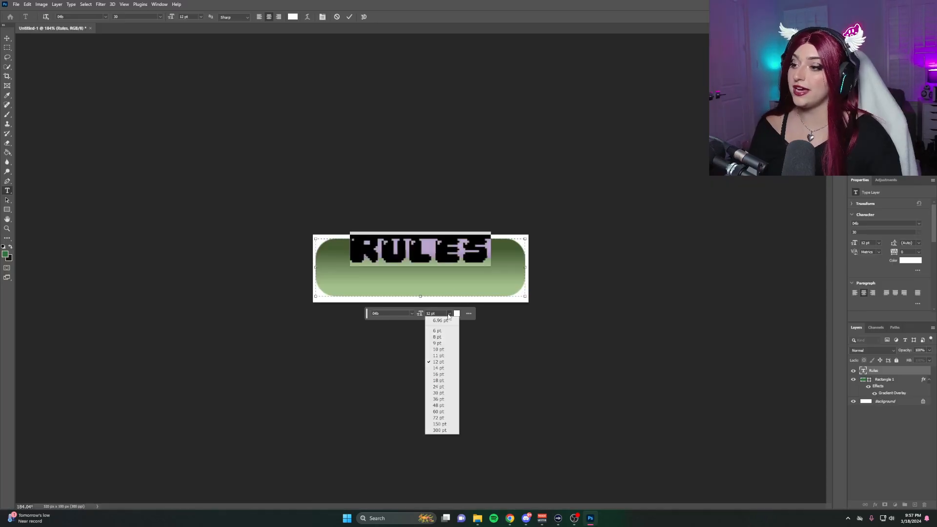
left_click(439, 369)
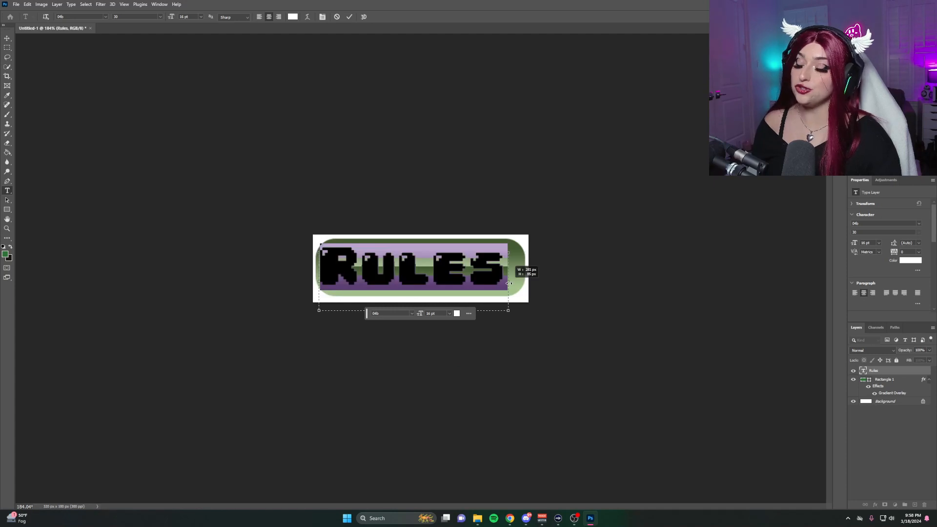
left_click_drag(509, 283, 508, 283)
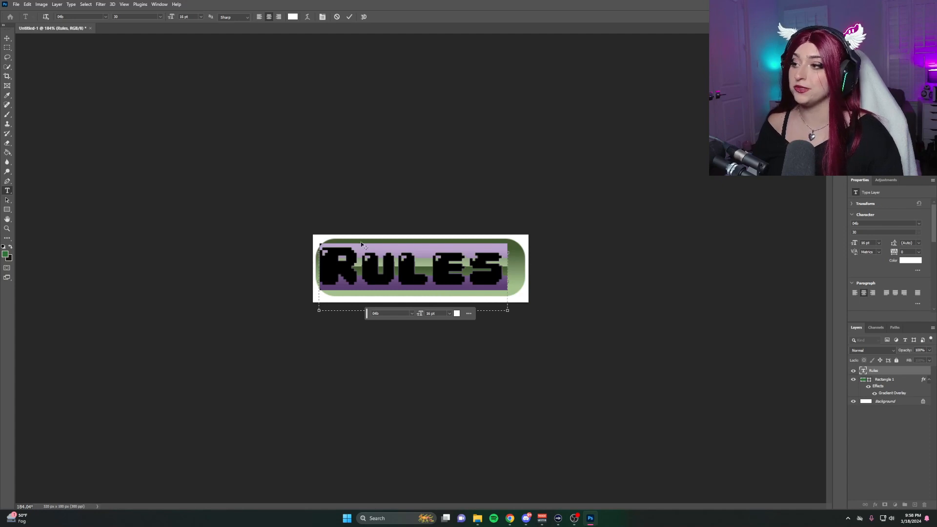
left_click(7, 38)
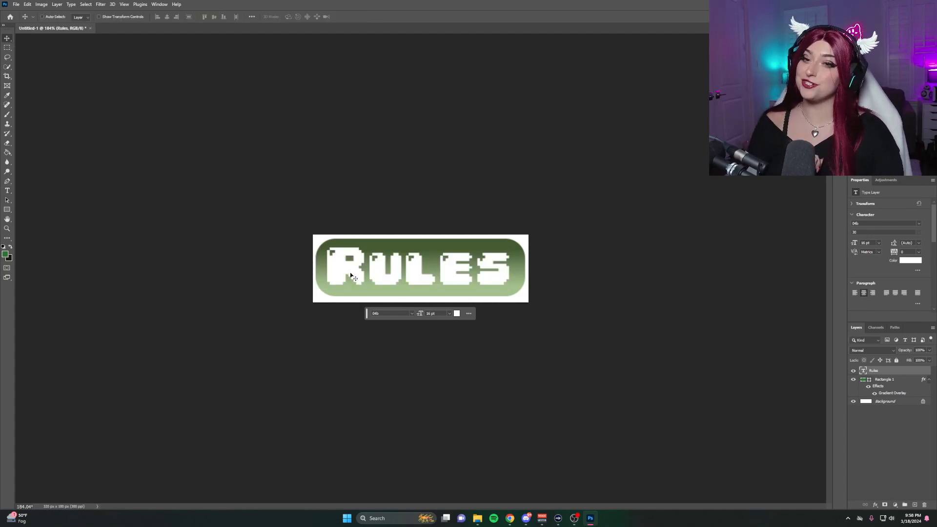
Apply a dark-to-light green Gradient Overlay to the Rules text layer
left_click(879, 423)
double_click(885, 373)
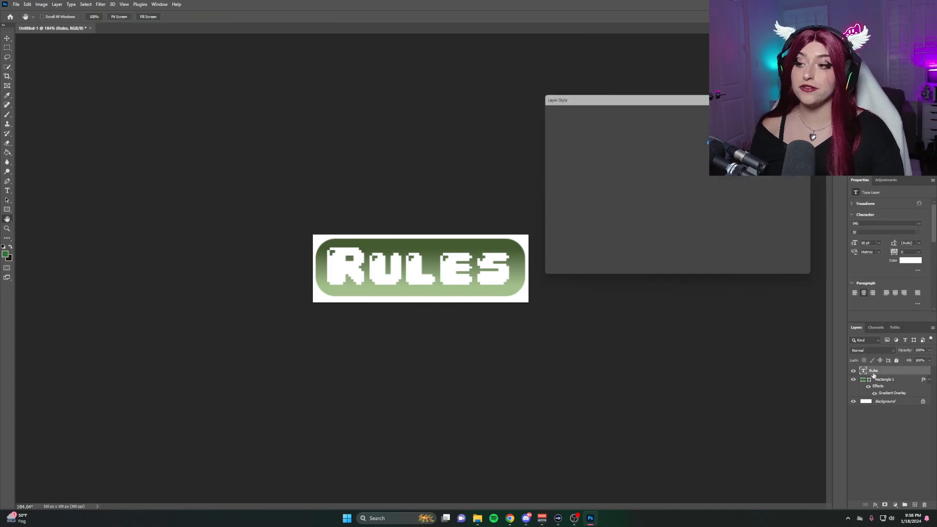
left_click_drag(432, 121, 390, 173)
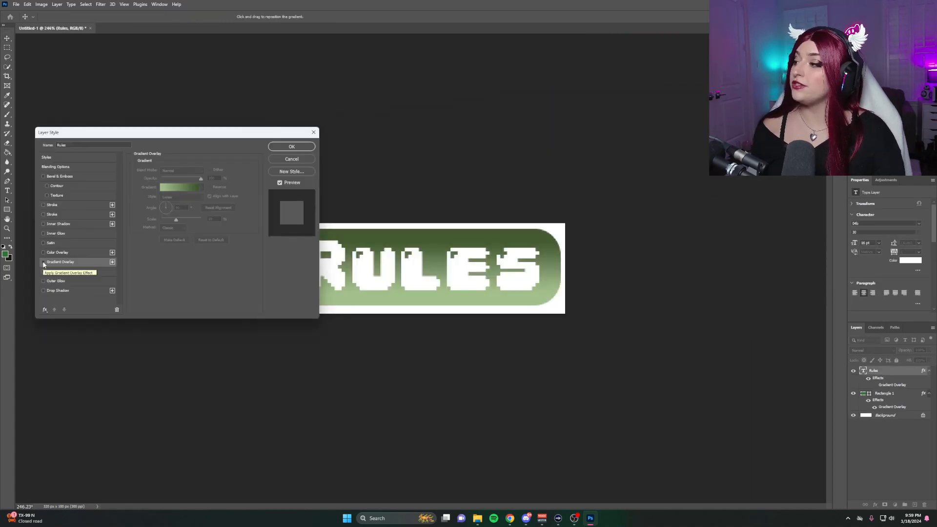
left_click(44, 262)
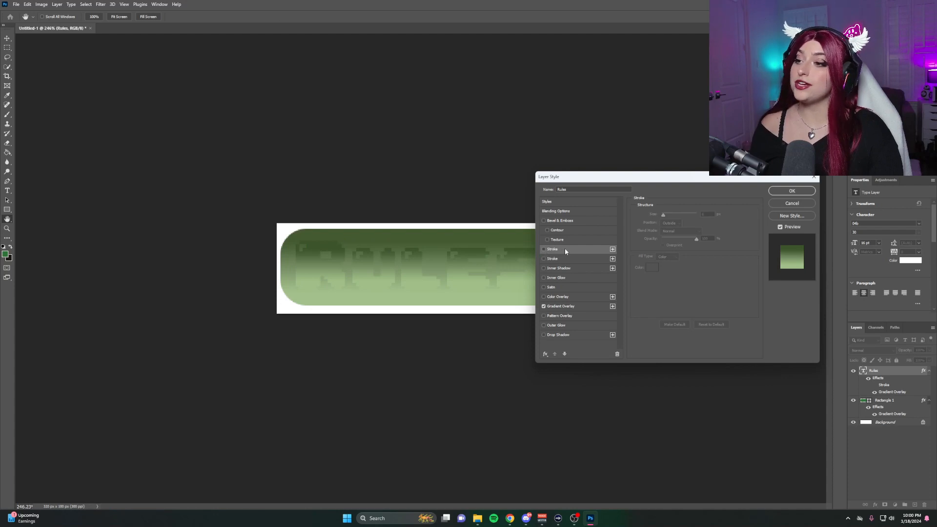
Add a thick white outside Stroke around the Rules lettering
left_click(544, 249)
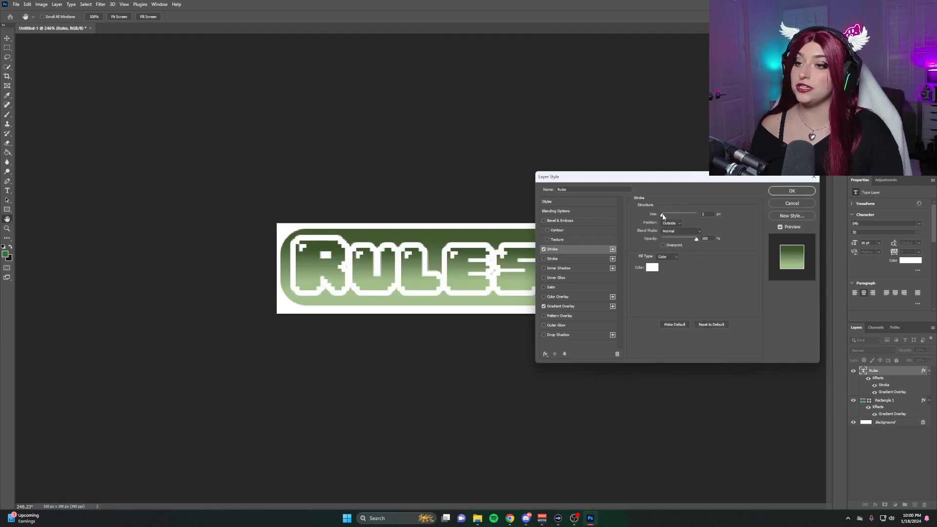
left_click_drag(663, 216, 665, 217)
left_click_drag(654, 177, 731, 236)
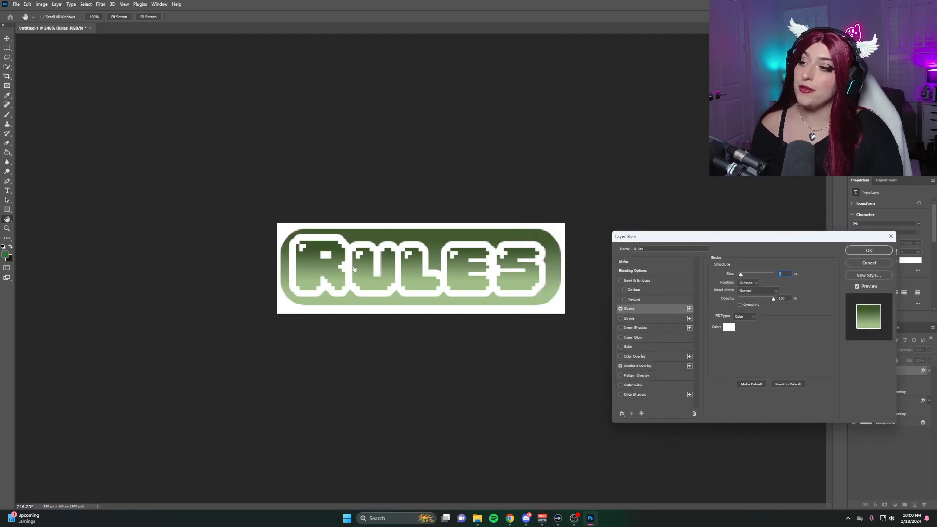
Add a second Stroke with a green gradient fill around the white outline of the Rules text
left_click_drag(749, 239, 689, 149)
left_click(586, 229)
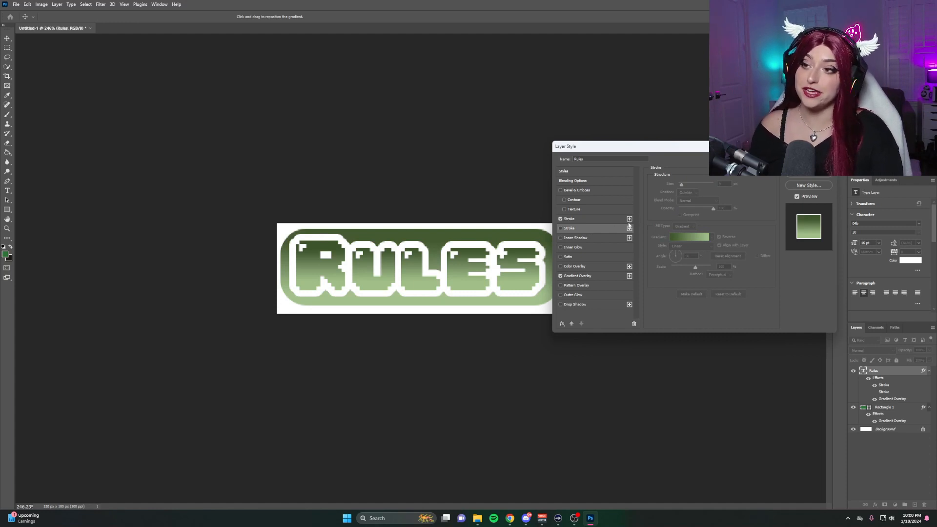
left_click(574, 230)
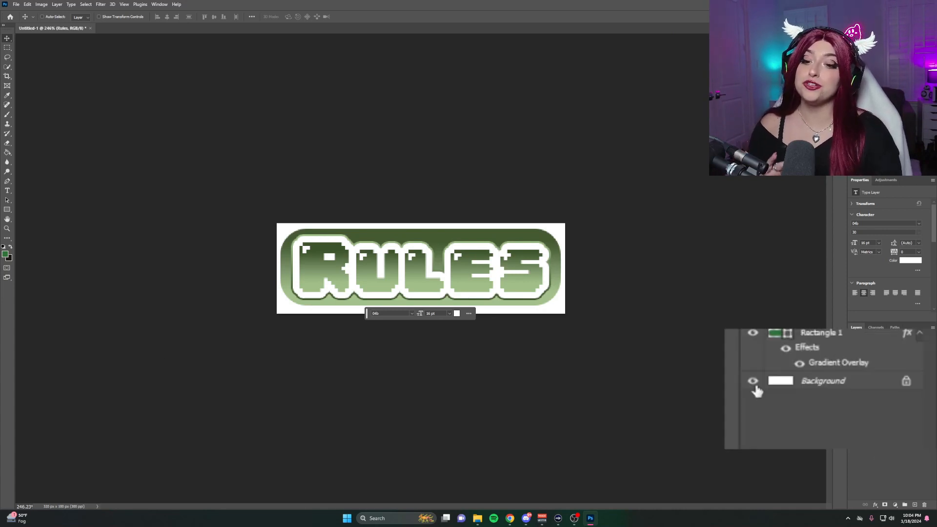
Hide the white Background layer to make the panel transparent and open the export options
left_click(854, 430)
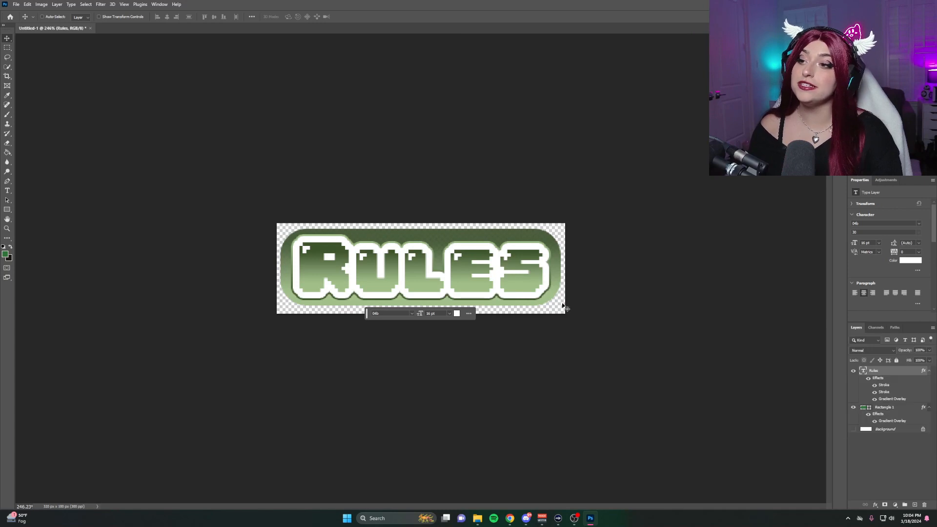
left_click(16, 5)
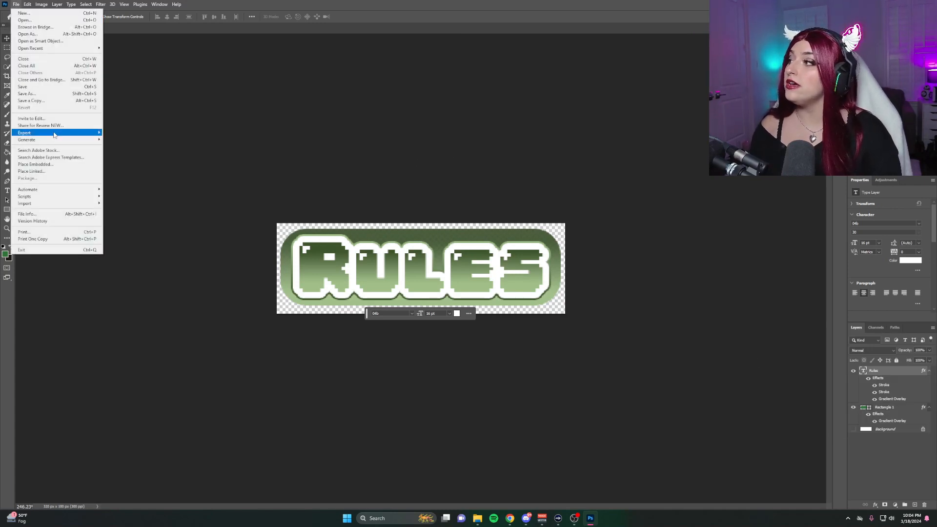
mouse_move(56, 135)
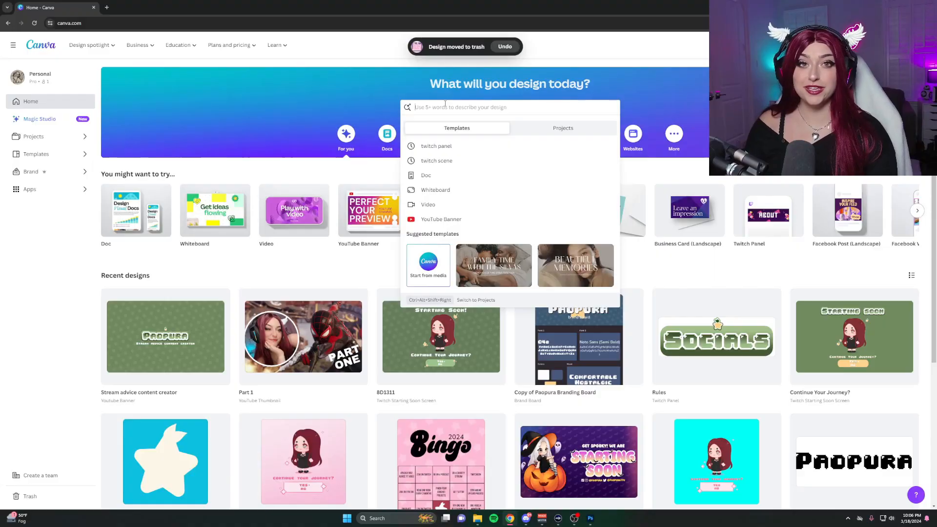
Switch to Canva, search for "twitch panel", browse the Twitch Panel templates and create a blank Twitch Panel
type("twitc")
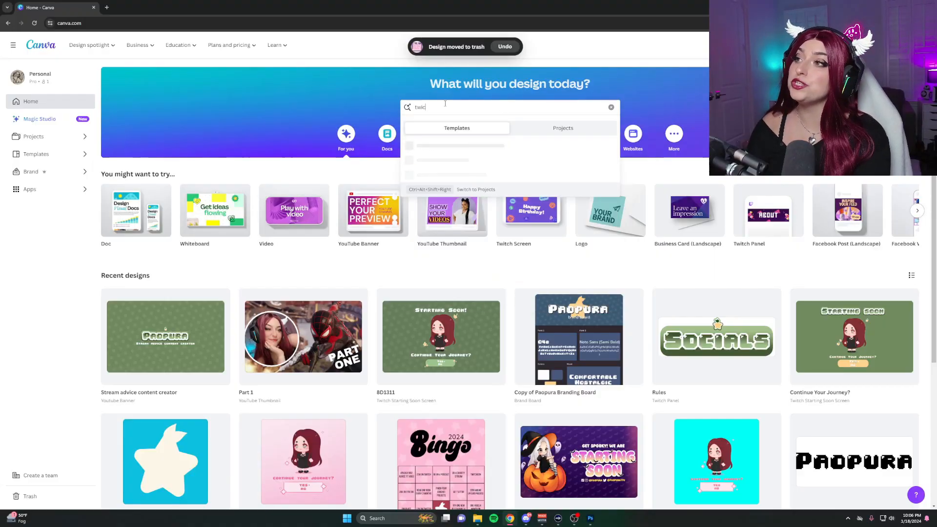
type("h panel")
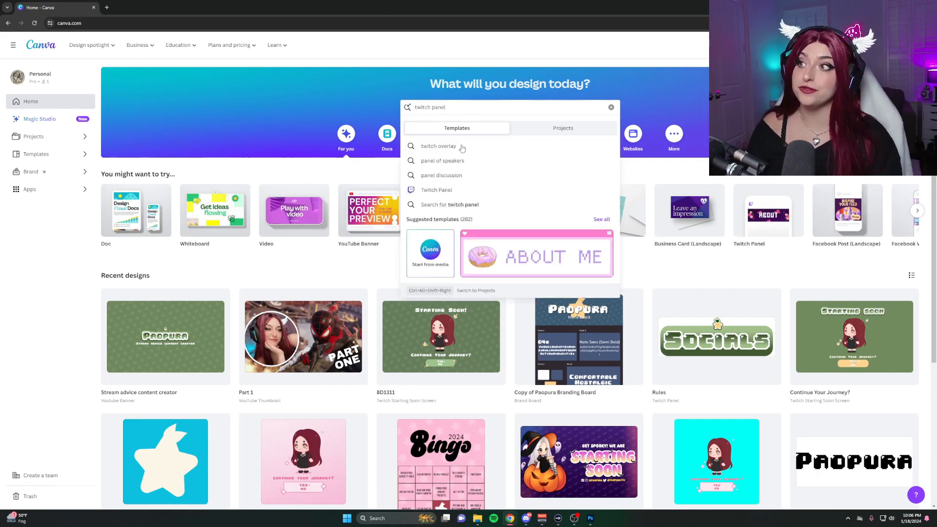
left_click(479, 191)
scroll(426, 243, "down", 10)
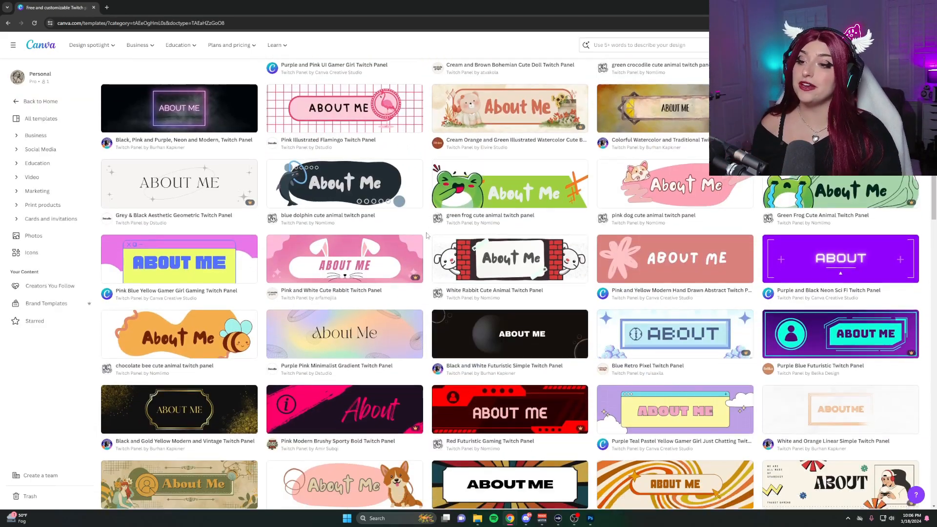
scroll(426, 243, "up", 10)
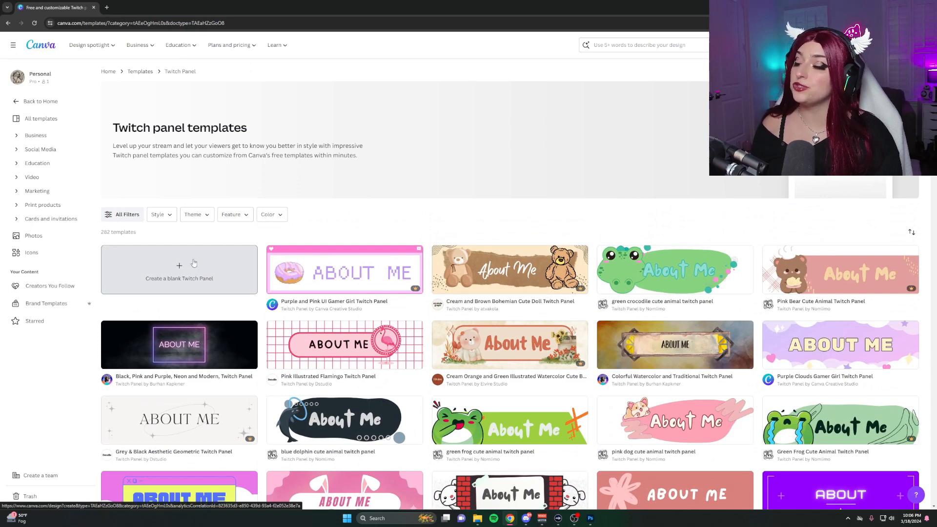
left_click(189, 270)
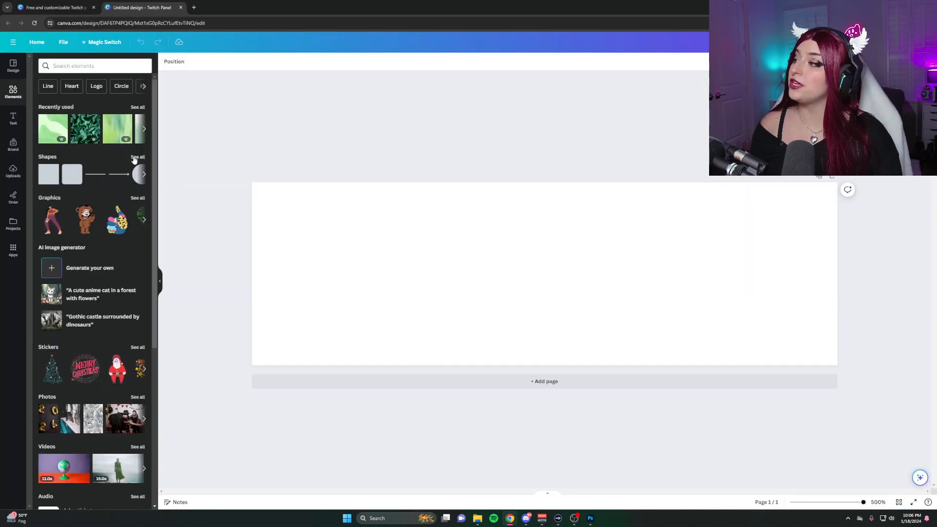
Insert a rounded square shape and stretch it to nearly fill the panel, leaving a narrow margin
left_click(66, 177)
left_click_drag(556, 258, 299, 203)
left_click_drag(313, 245, 831, 360)
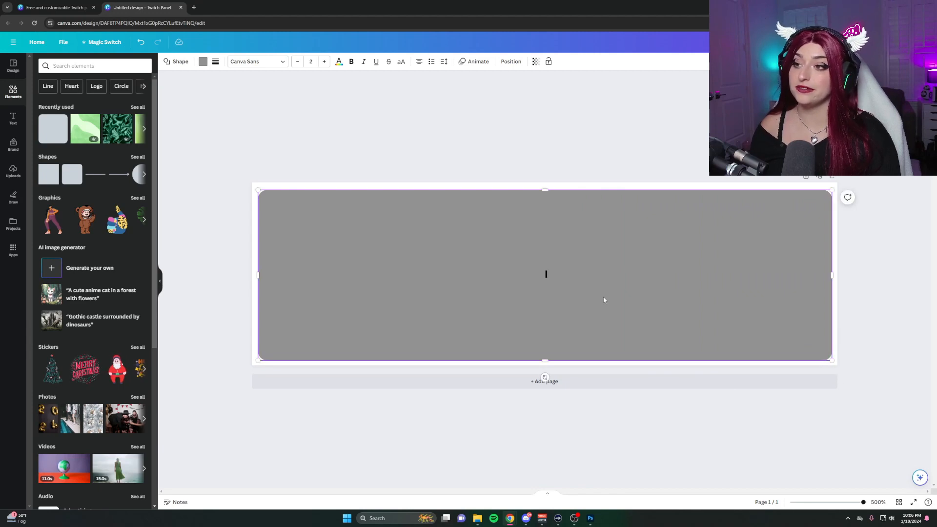
Recolor the rounded rectangle with a custom solid muted green
left_click(204, 67)
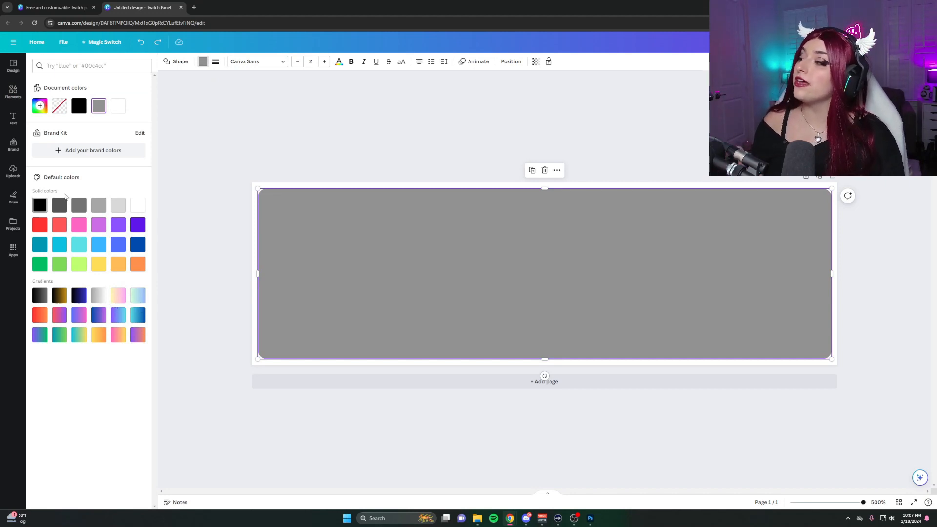
left_click(36, 101)
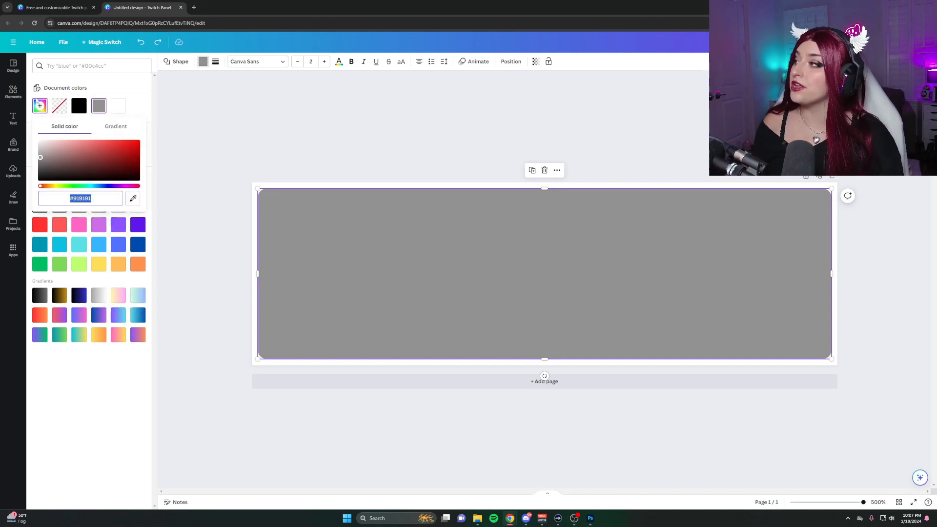
left_click_drag(69, 186, 99, 186)
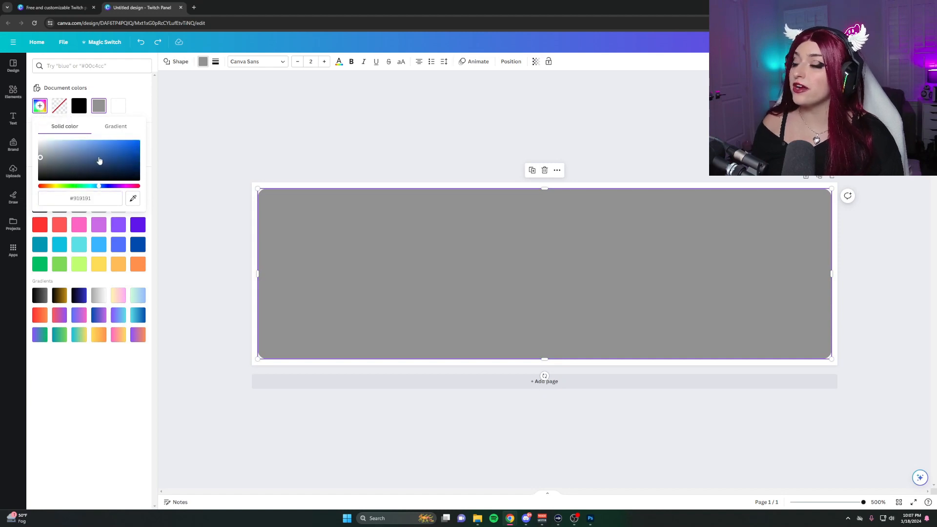
left_click(62, 142)
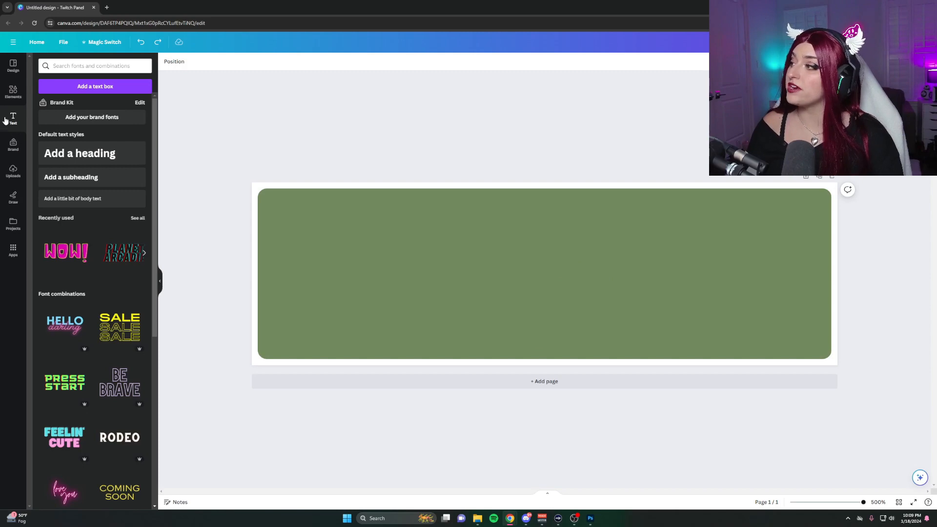
Add a heading reading "Rules", enlarge it to about size 52.9 and center it on the green rectangle
left_click(81, 155)
type("Rules")
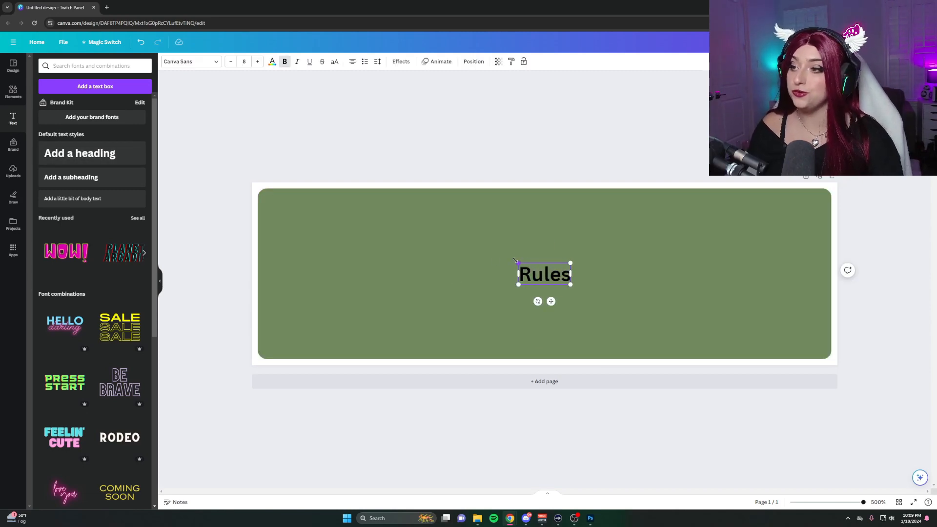
left_click_drag(518, 263, 311, 183)
left_click_drag(484, 281, 540, 298)
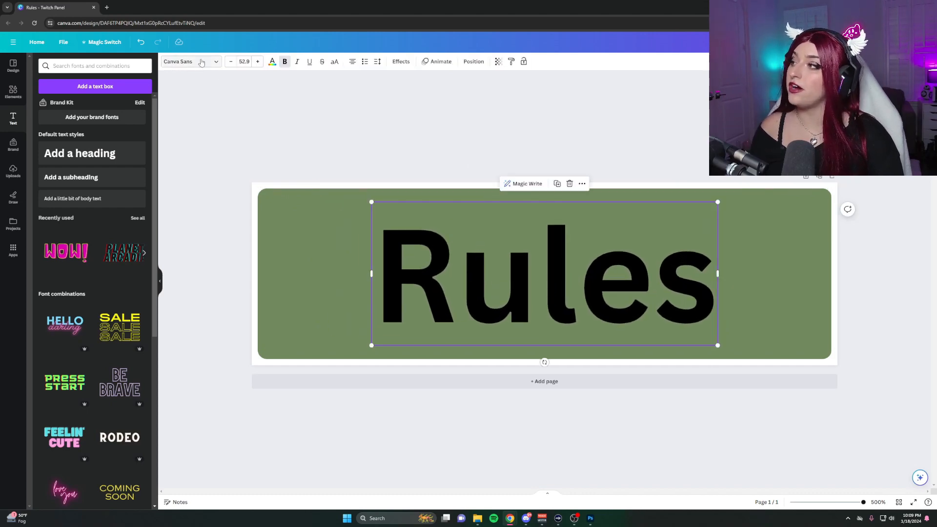
Browse the available fonts and change the "Rules" text to Shrikhand
left_click(201, 62)
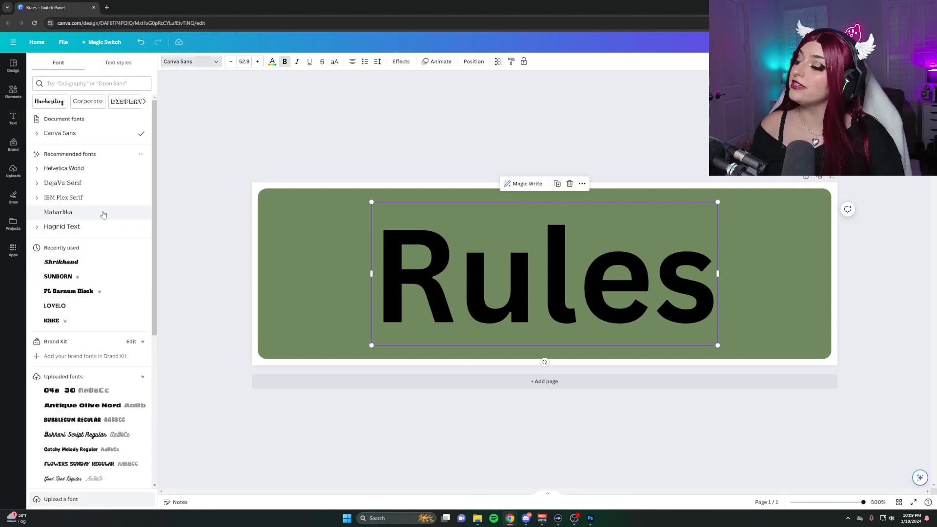
scroll(105, 214, "down", 3)
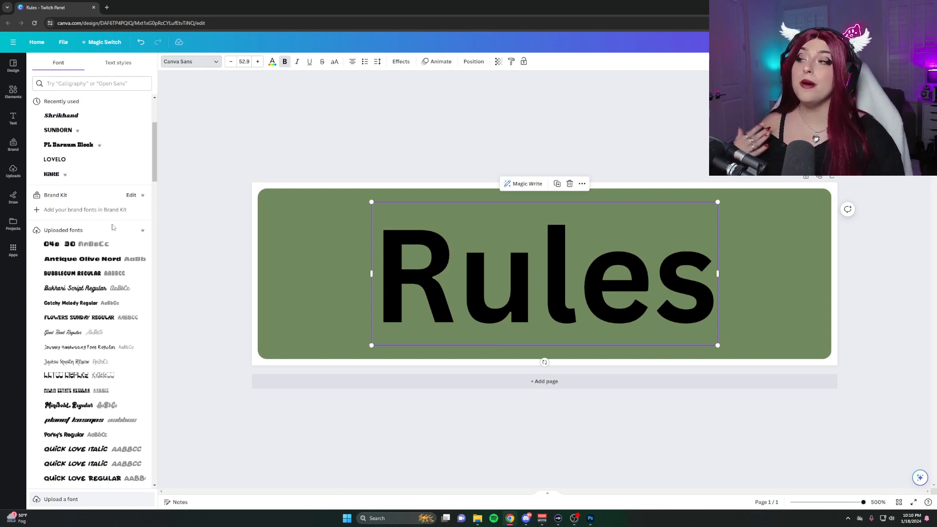
scroll(103, 176, "down", 5)
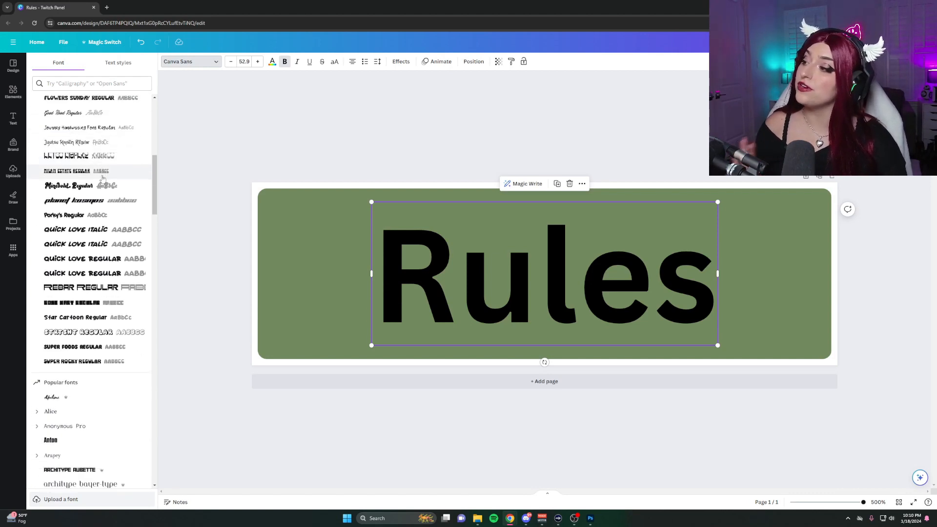
scroll(103, 179, "down", 3)
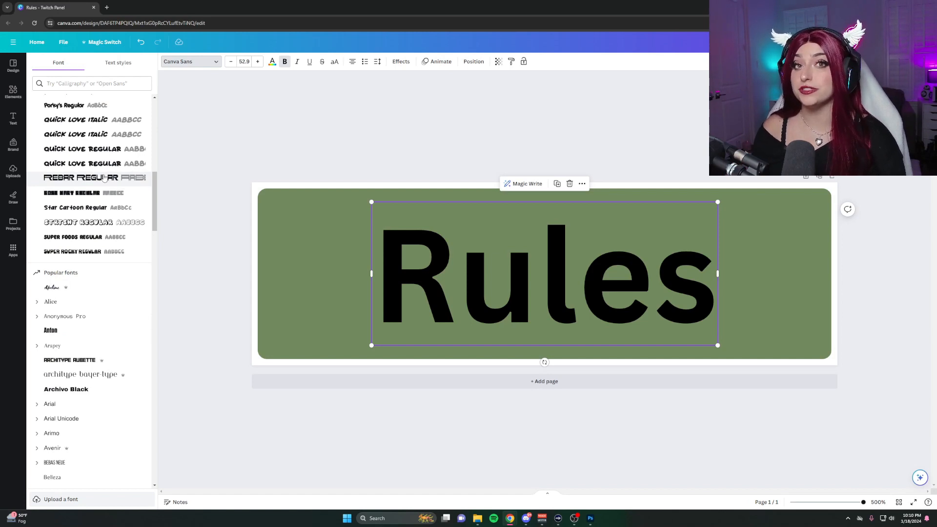
left_click(448, 167)
left_click(450, 272)
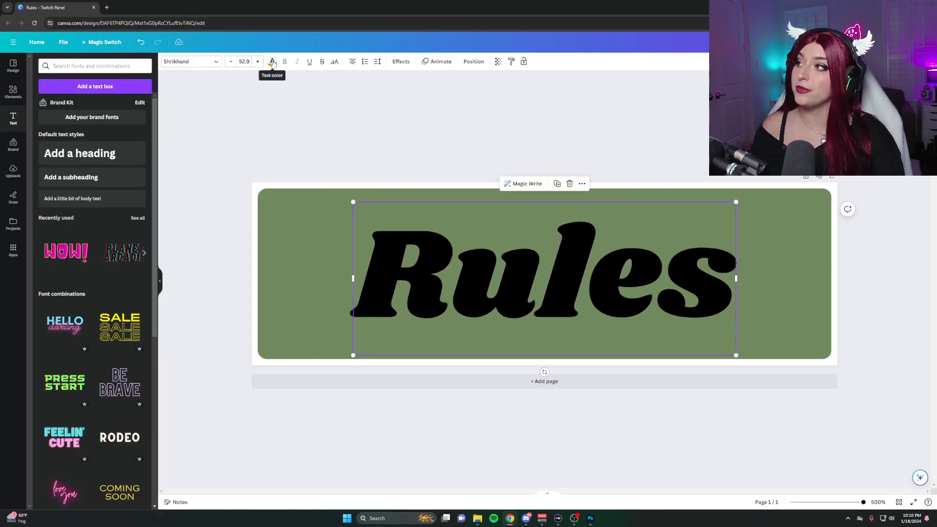
Apply the Outline effect to the "Rules" text in white and increase its thickness well beyond 50
left_click(400, 61)
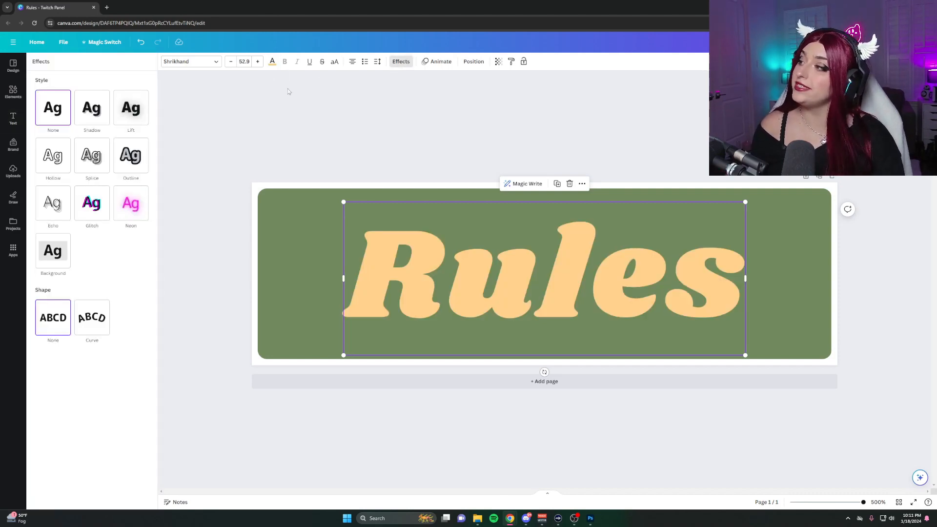
left_click(130, 156)
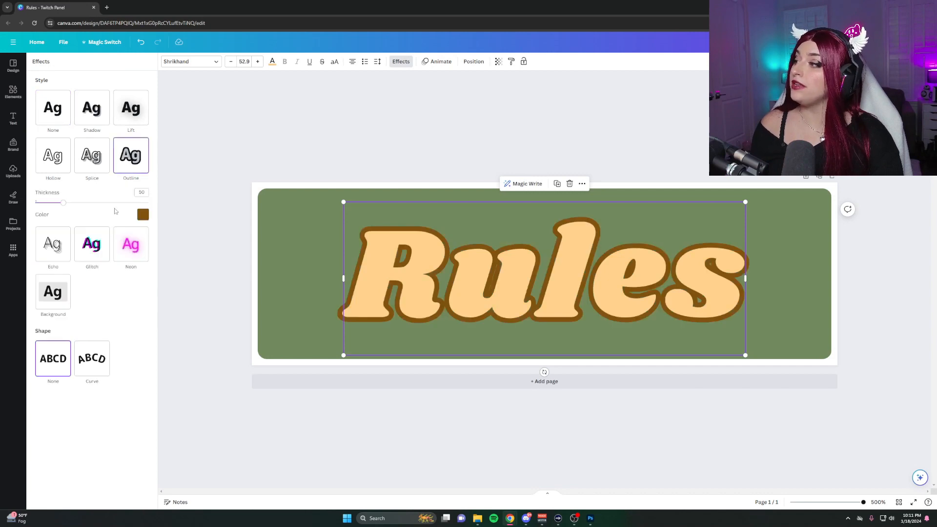
left_click(139, 216)
left_click(118, 254)
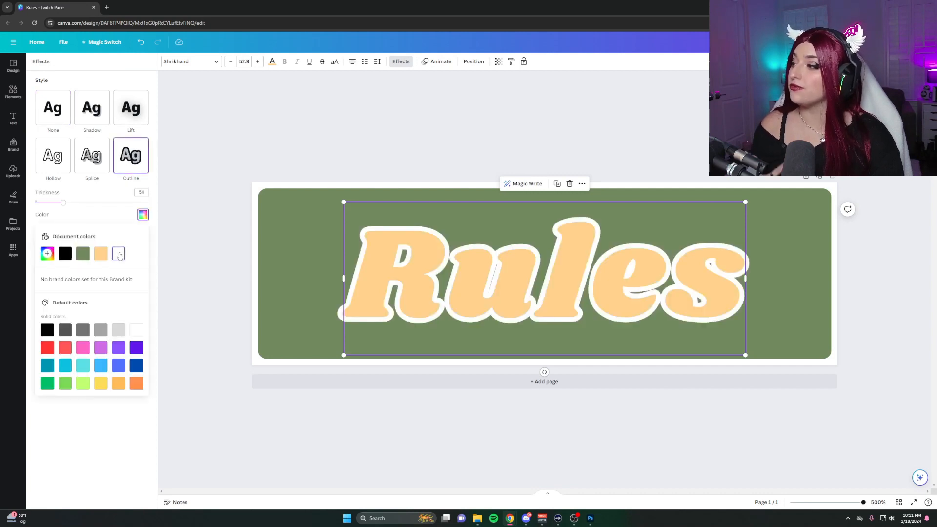
left_click(89, 191)
left_click_drag(63, 202, 98, 208)
left_click_drag(98, 209, 102, 209)
Search the graphics for "star", add a rounded star in white and shrink it to a small accent beside "Rules"
left_click(15, 92)
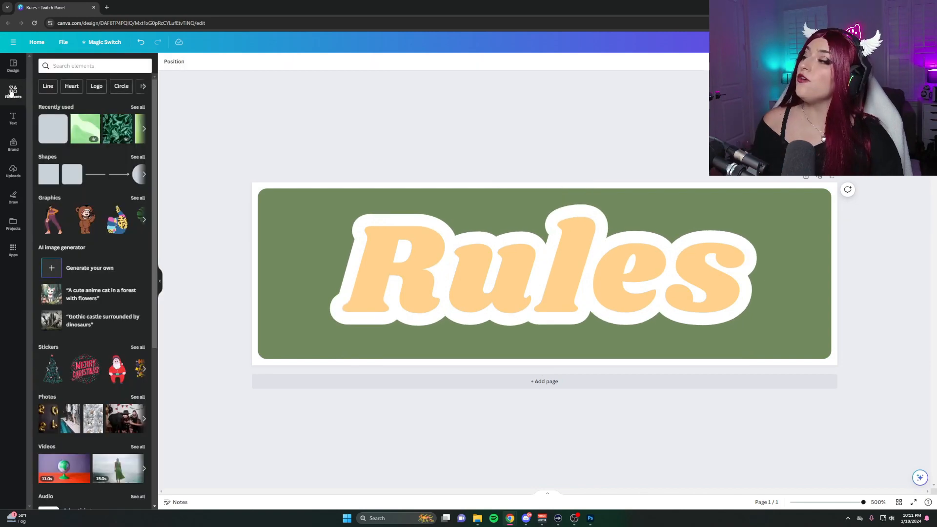
left_click(64, 69)
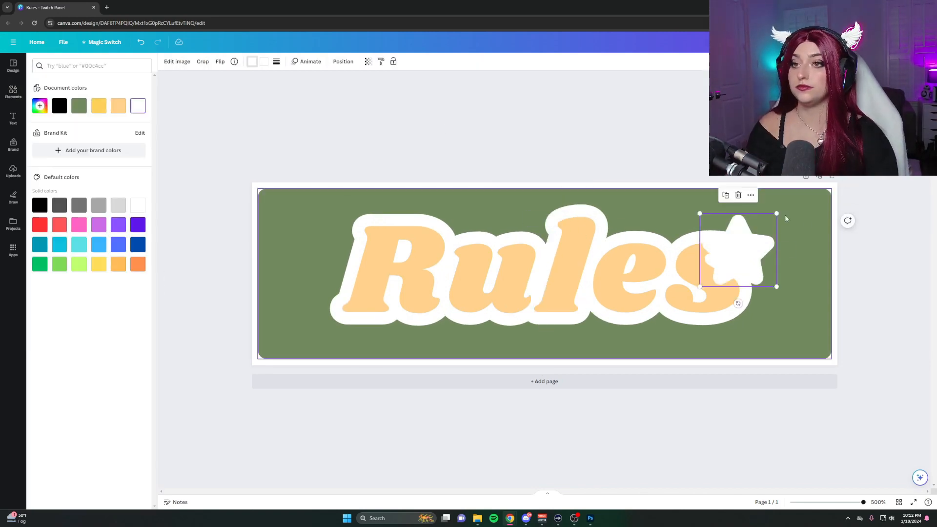
left_click_drag(775, 276, 758, 273)
left_click_drag(776, 231, 320, 272)
Duplicate the small white star, flip the copy and position the two stars level on either side of "Rules"
key("ctrl+c")
key("ctrl+v")
left_click(220, 61)
left_click(770, 275)
left_click(756, 299)
left_click(320, 275)
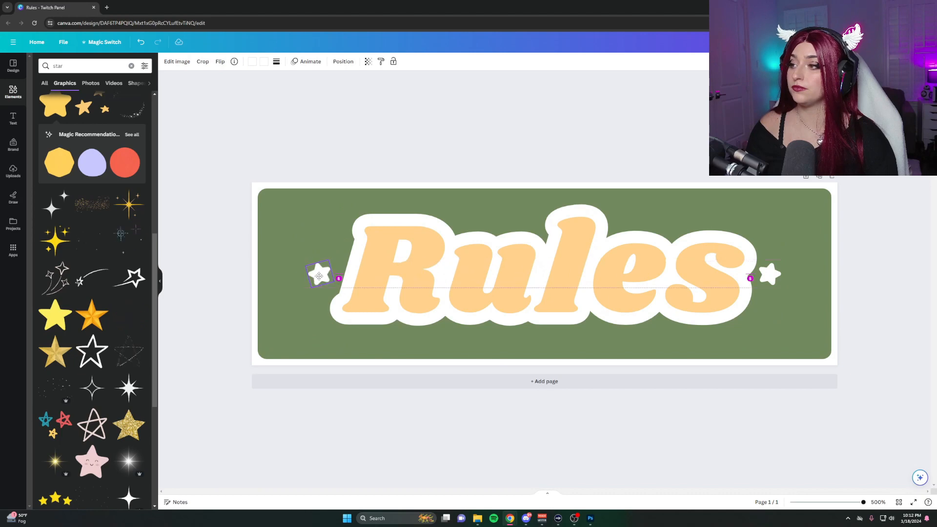